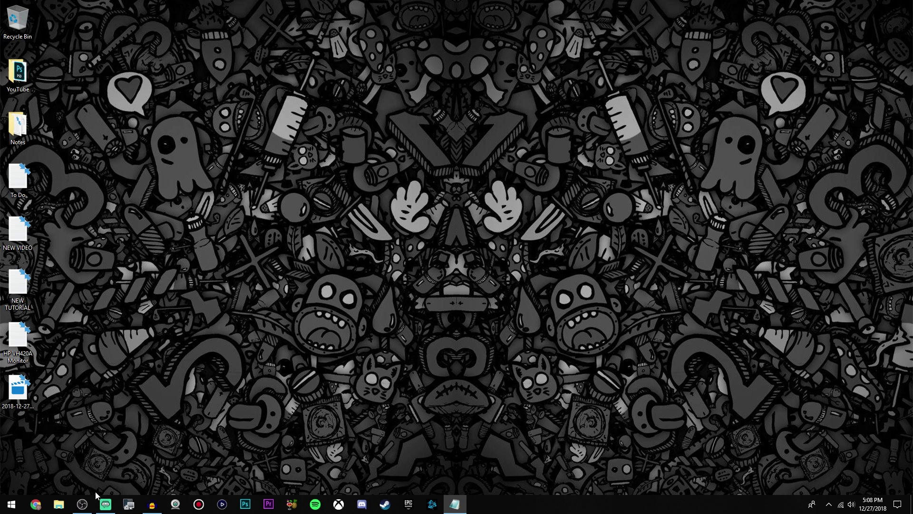
Step: Bring OBS Studio up from the taskbar and open its Settings dialog
left_click(85, 504)
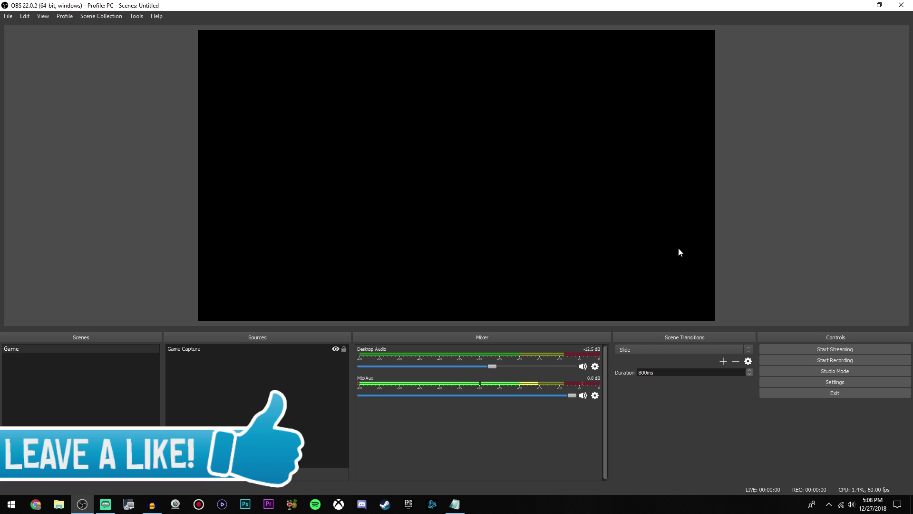
left_click(834, 382)
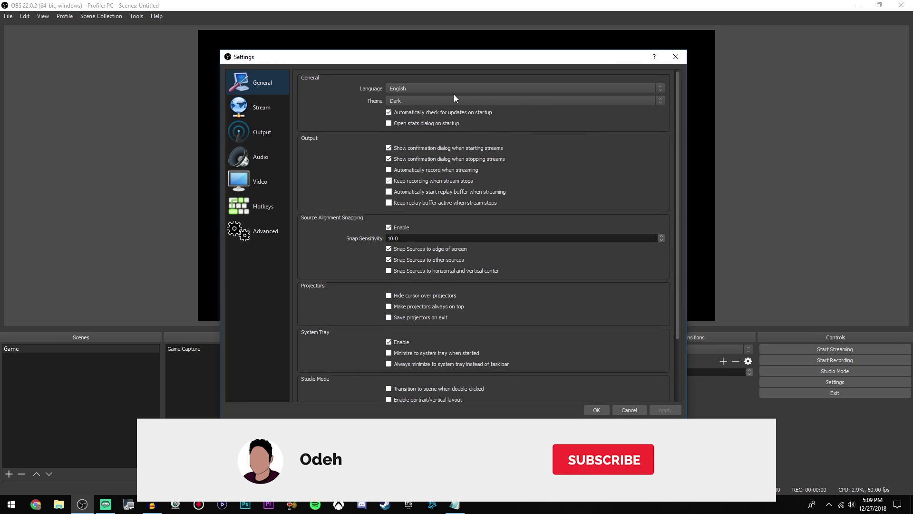
Step: On the Video page, confirm the downscale filter stays on Bilinear
left_click(276, 182)
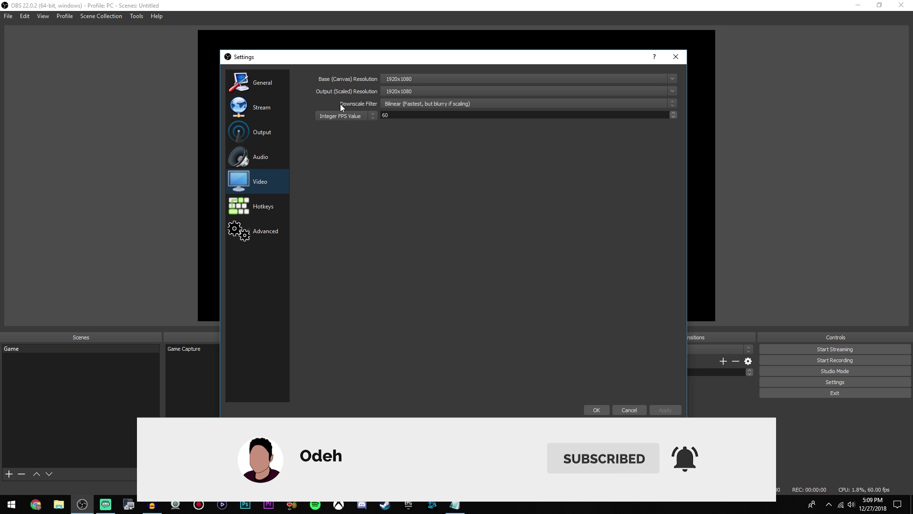
left_click(400, 104)
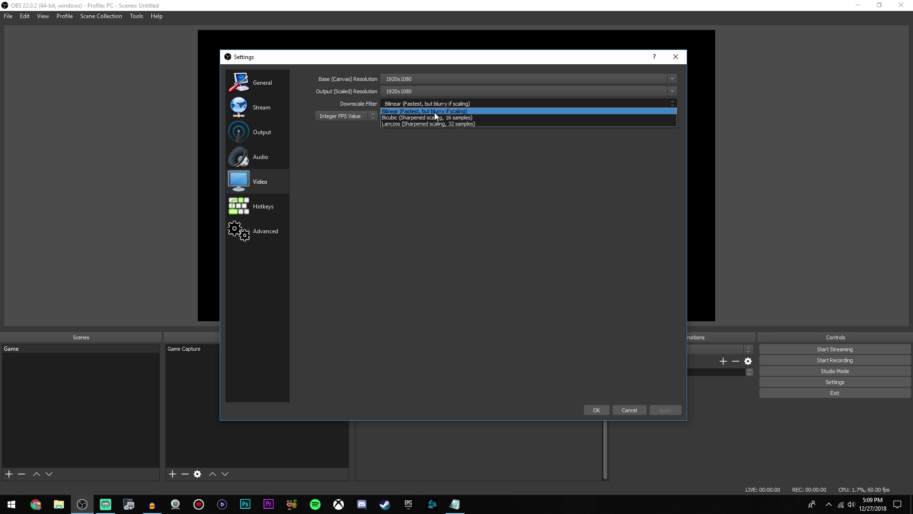
left_click(433, 112)
left_click(419, 104)
left_click(408, 112)
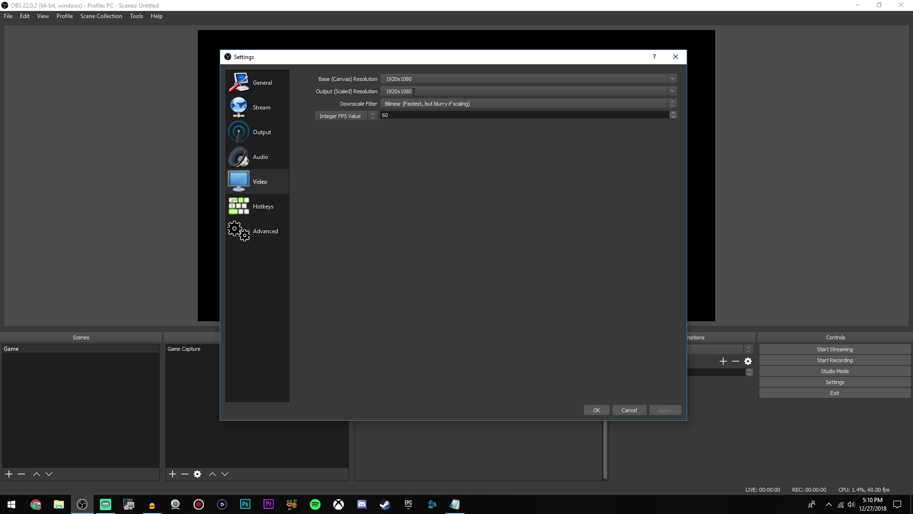
left_click(388, 106)
left_click(480, 215)
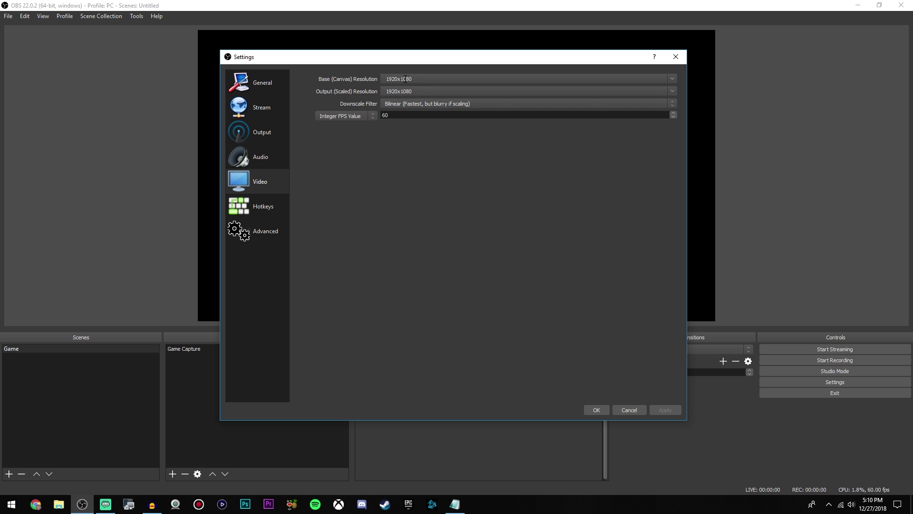
Step: Return output resolution from 1280x720 to 1920x1080, keep Bilinear, and apply the video settings
left_click(671, 94)
left_click(409, 118)
left_click(413, 106)
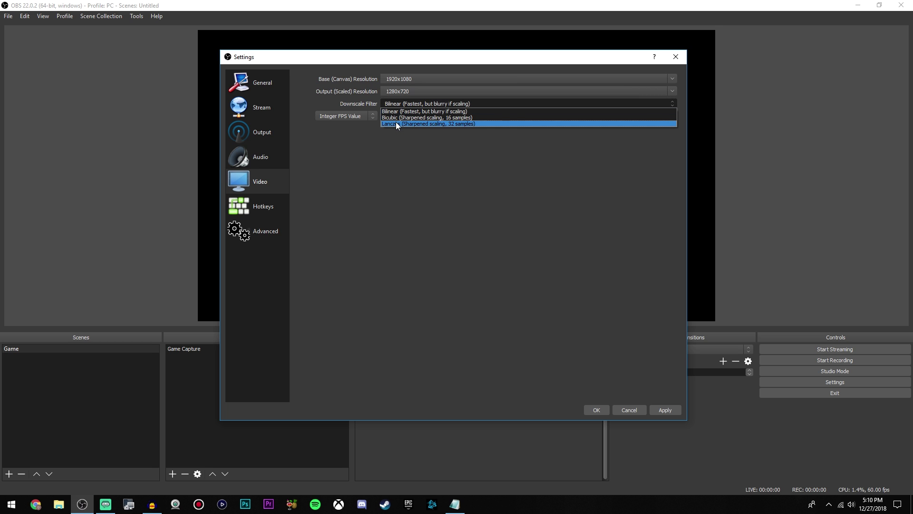
left_click(410, 110)
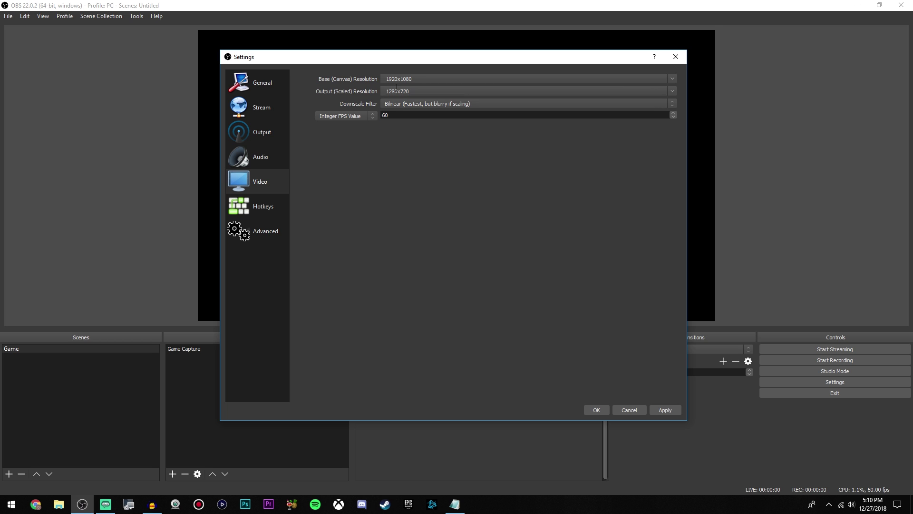
left_click(672, 91)
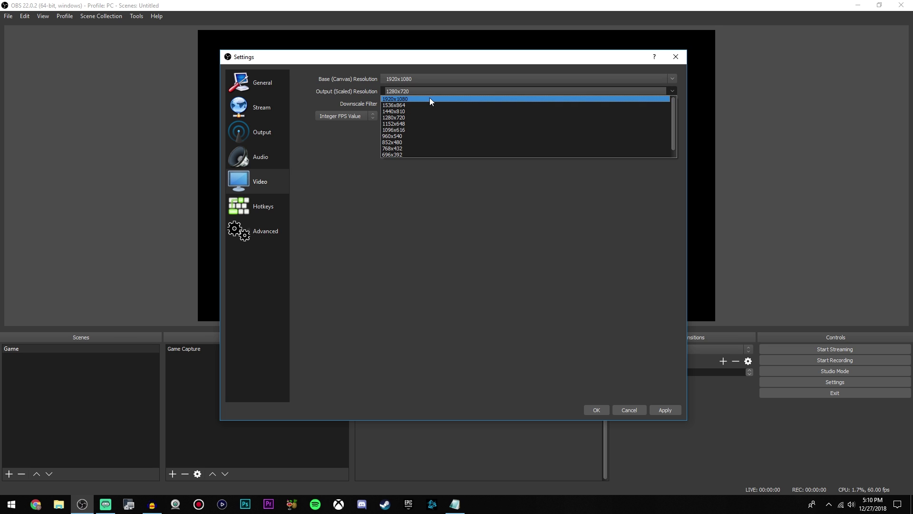
left_click(429, 98)
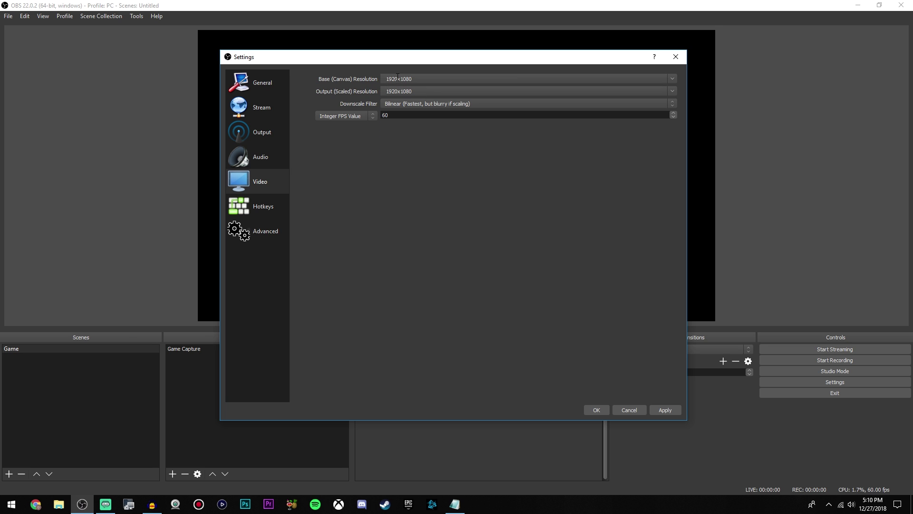
left_click(640, 105)
left_click(404, 108)
left_click(665, 410)
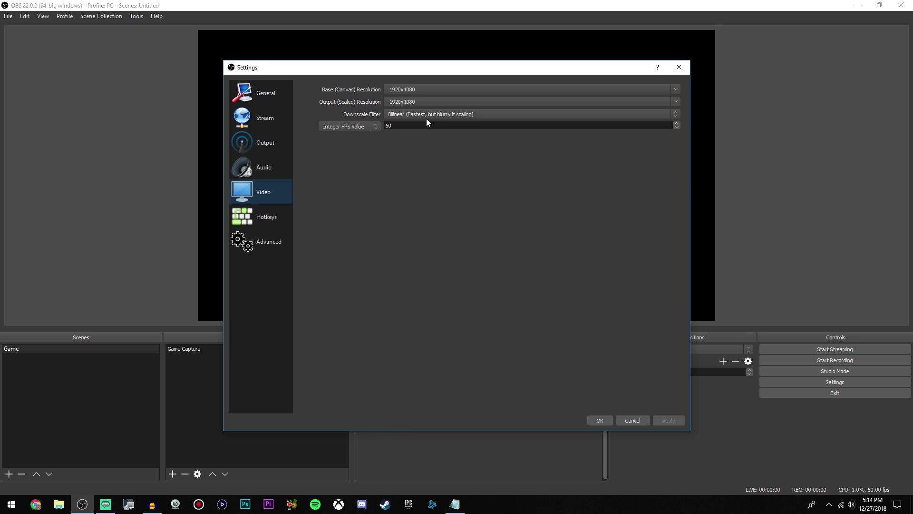
Step: On the Advanced page, set Process Priority to Above Normal instead of Normal
left_click(276, 247)
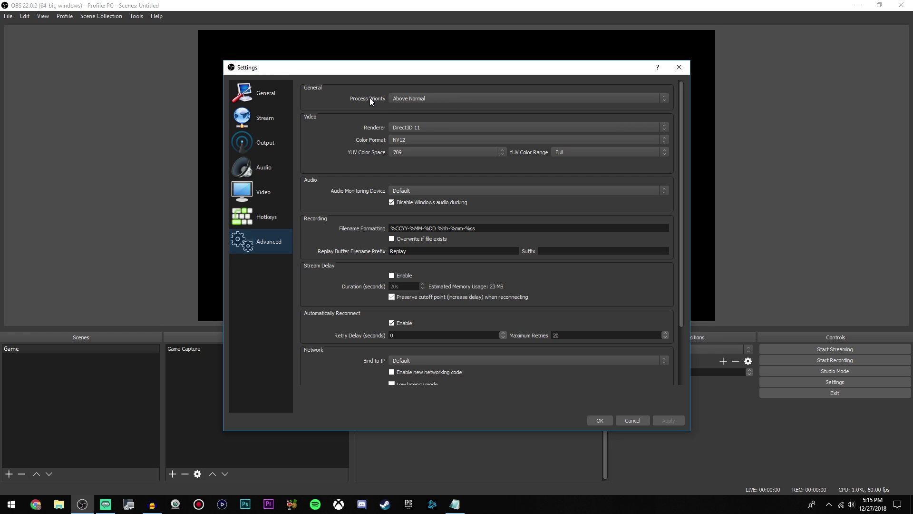
left_click(410, 99)
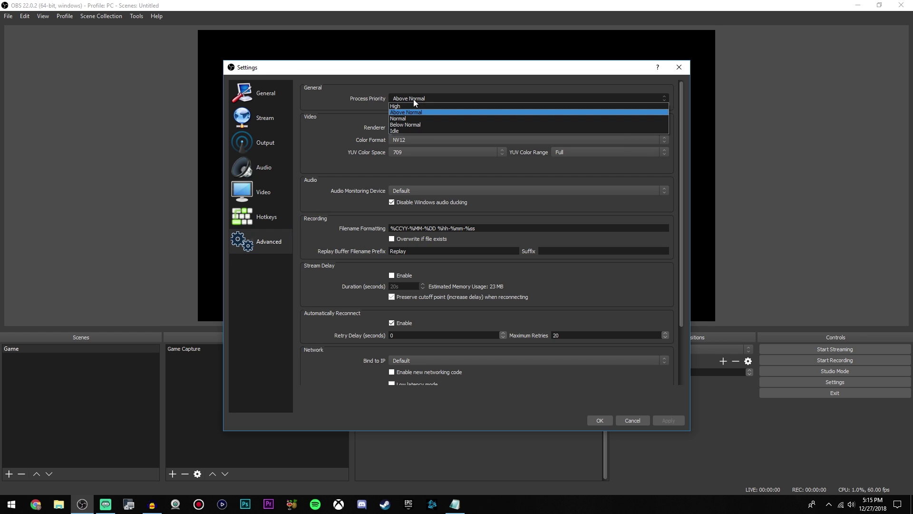
left_click(401, 118)
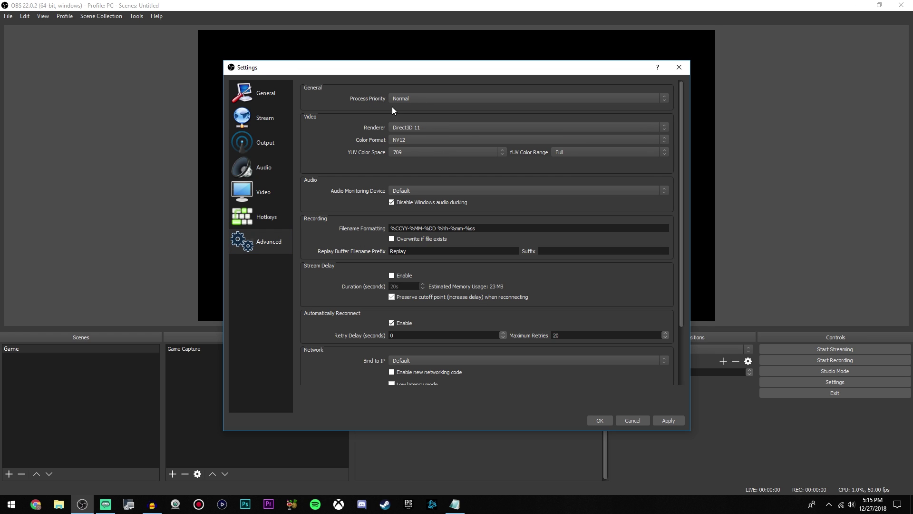
left_click(406, 100)
left_click(410, 116)
left_click(407, 96)
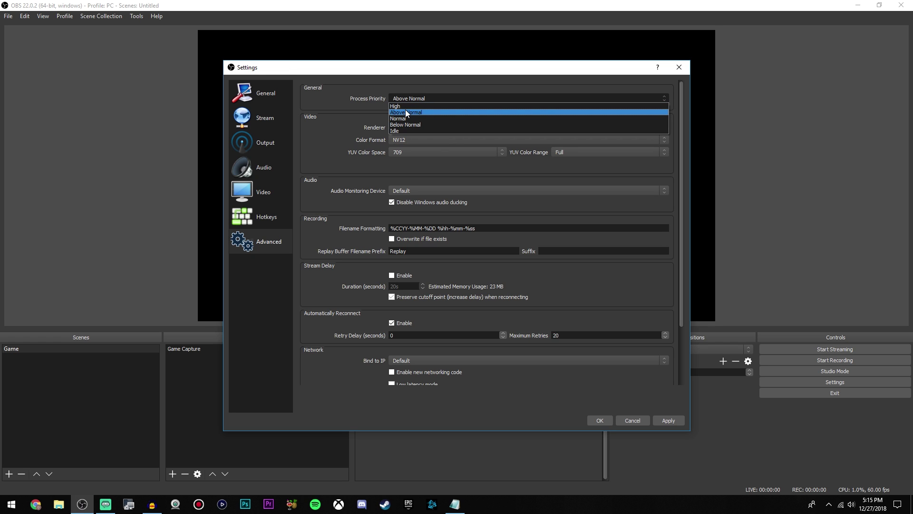
left_click(405, 113)
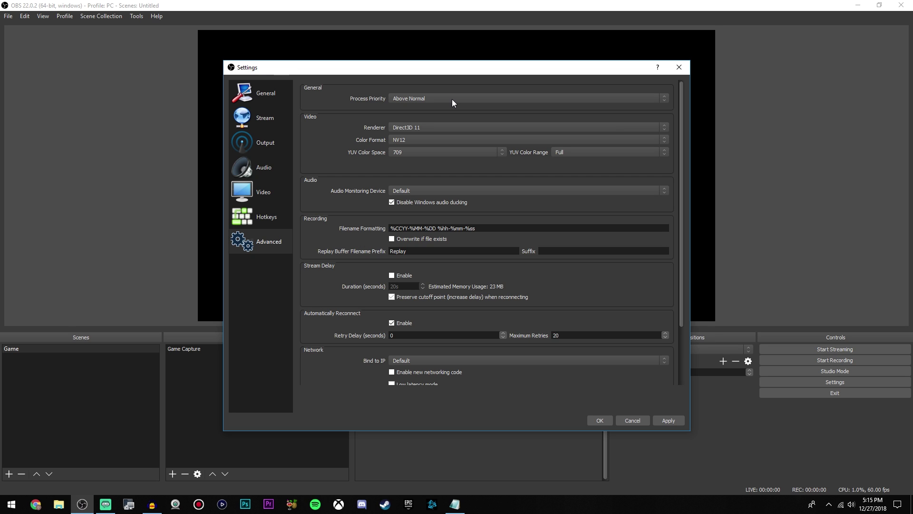
Step: On the Output page, keep Advanced output mode and the NVENC H.264 encoder
left_click(283, 144)
left_click(418, 90)
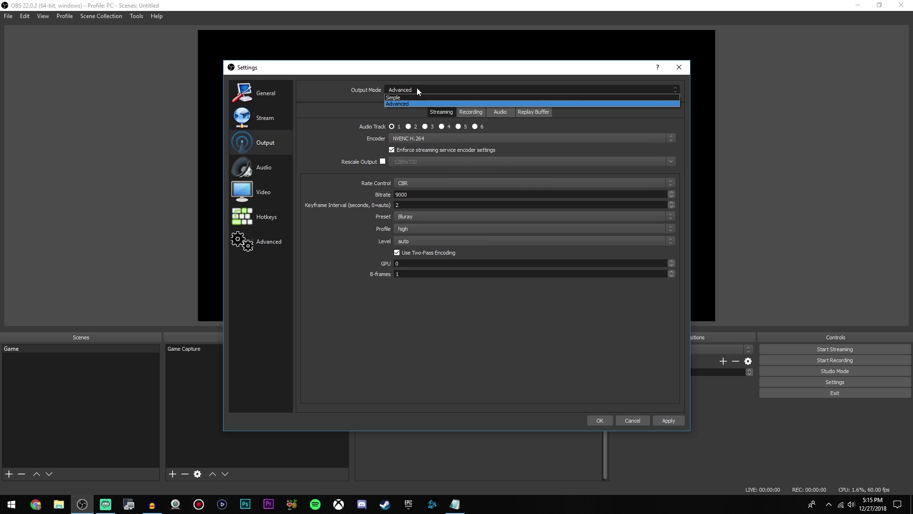
left_click(407, 103)
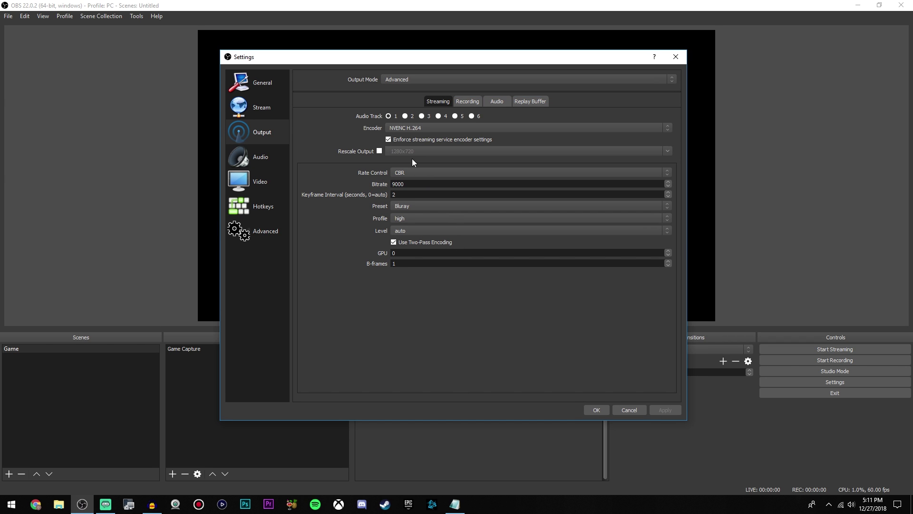
left_click(404, 129)
left_click(404, 135)
left_click(398, 128)
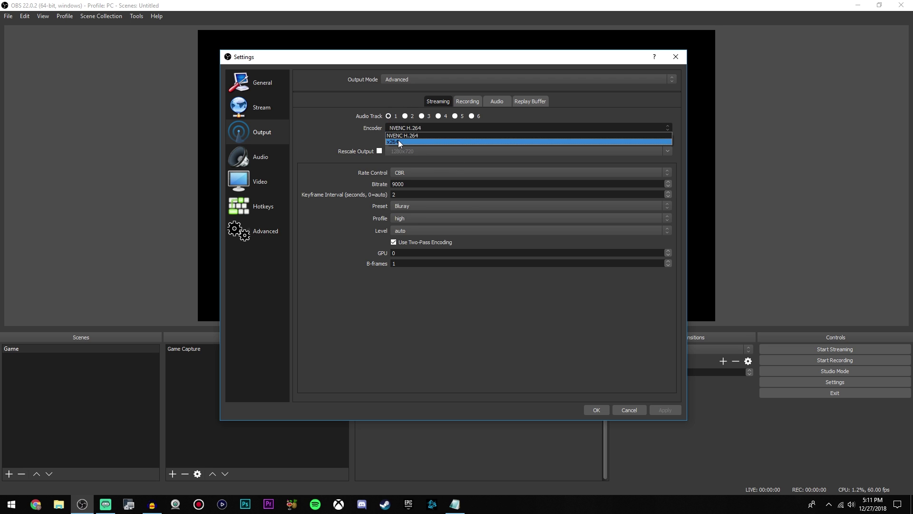
left_click(395, 136)
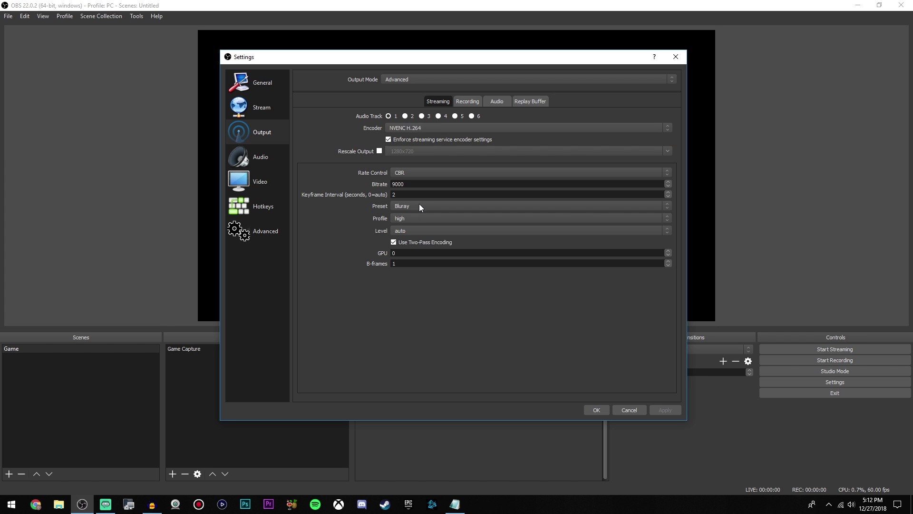
Step: Keep the streaming encoder on the Bluray preset with high profile, and select the GPU value
left_click(419, 206)
left_click(405, 230)
left_click(409, 216)
left_click(411, 217)
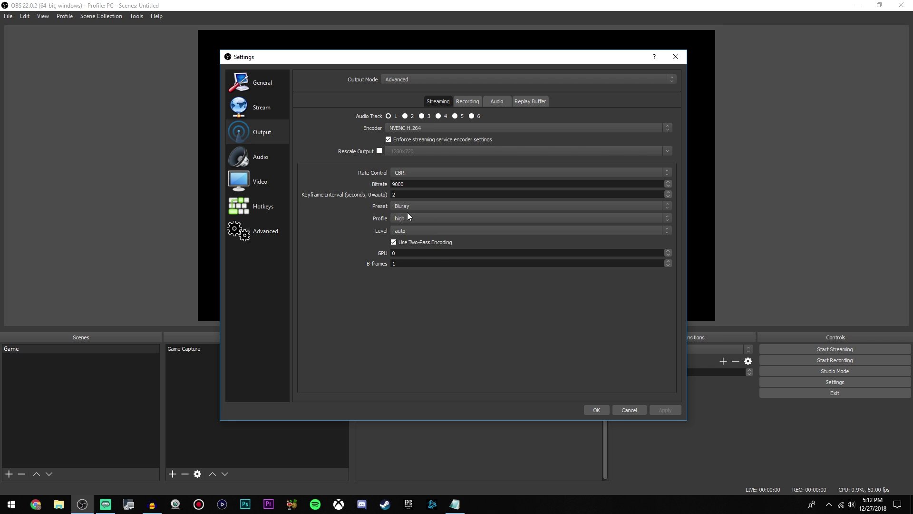
double_click(397, 254)
Step: Keep the Recording tab's preset on Bluray, then save the settings with OK
left_click(402, 264)
left_click(465, 103)
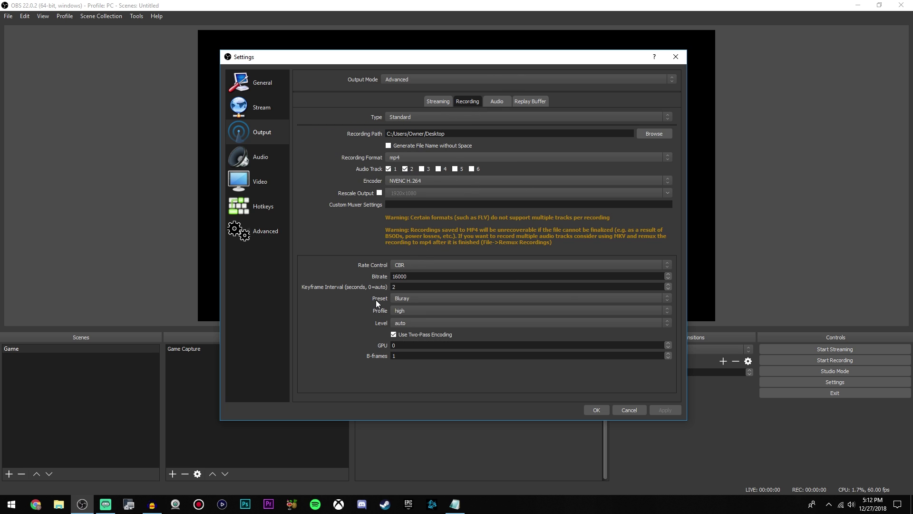
left_click(407, 299)
left_click(419, 324)
double_click(412, 355)
left_click_drag(313, 56, 316, 67)
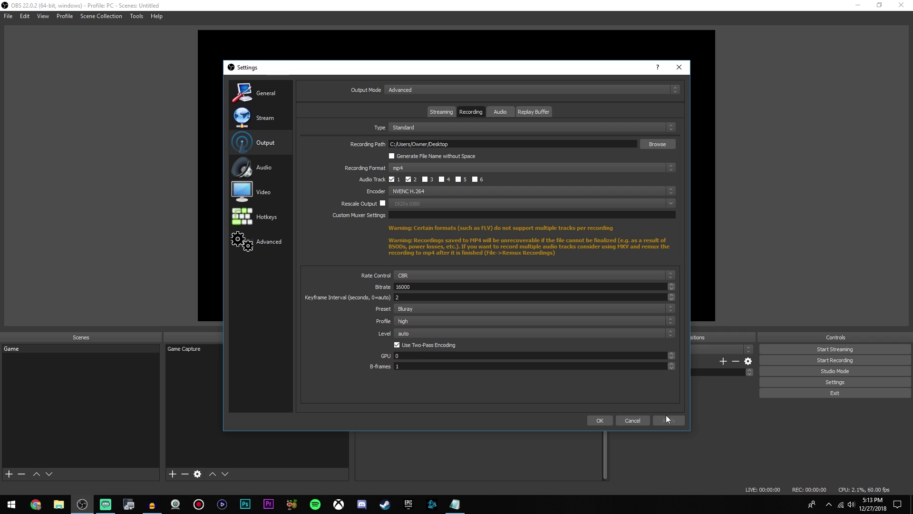
left_click(601, 421)
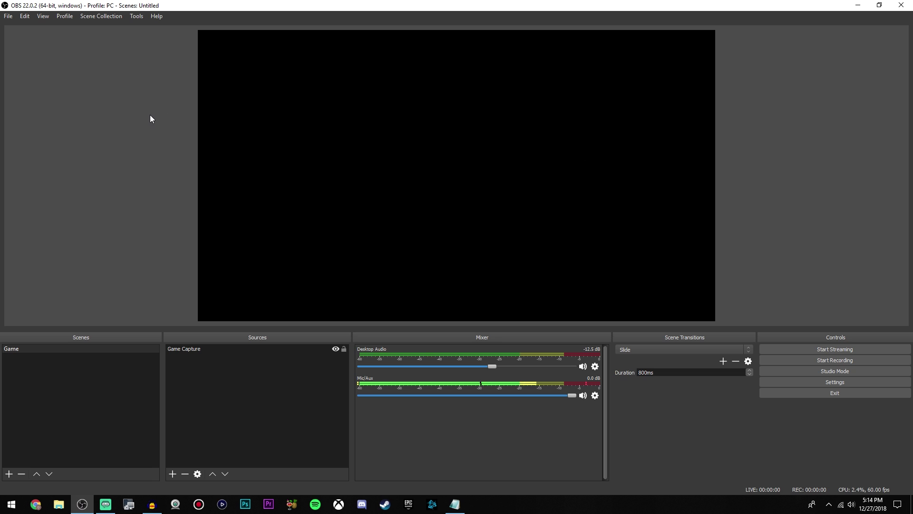
right_click(774, 177)
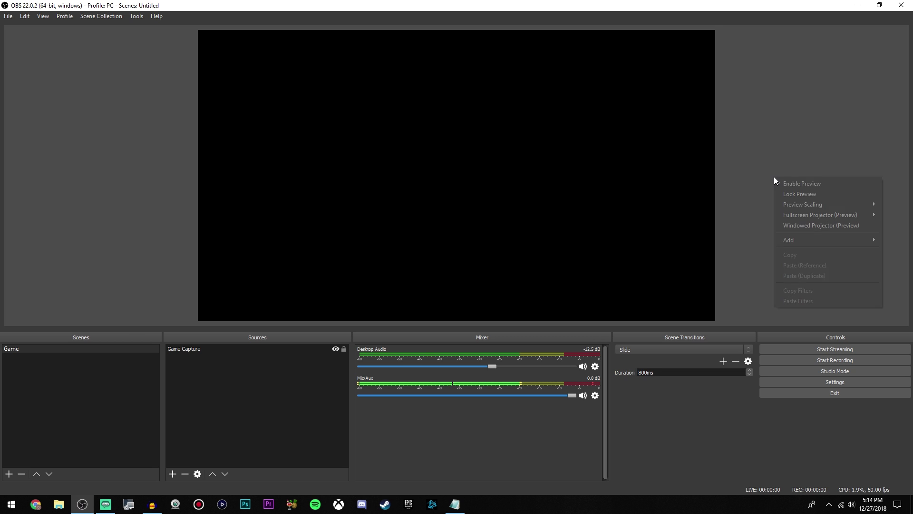
left_click(810, 183)
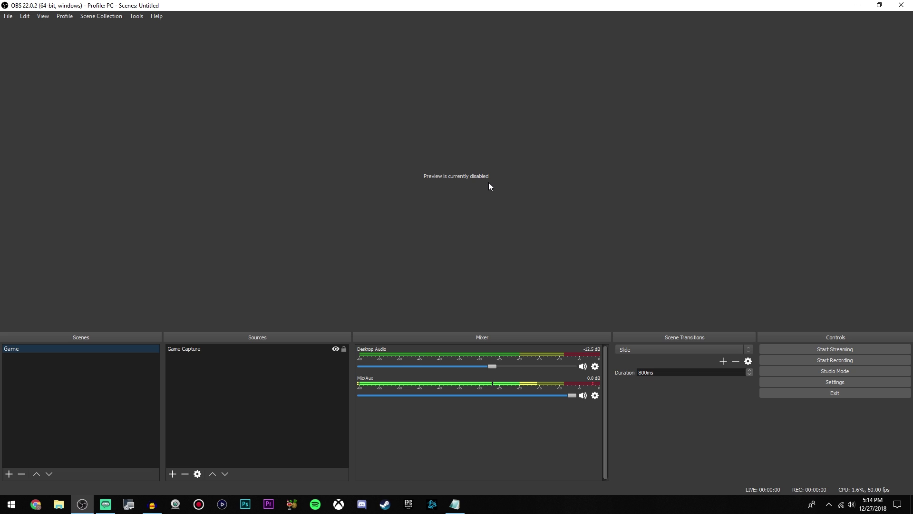
right_click(258, 146)
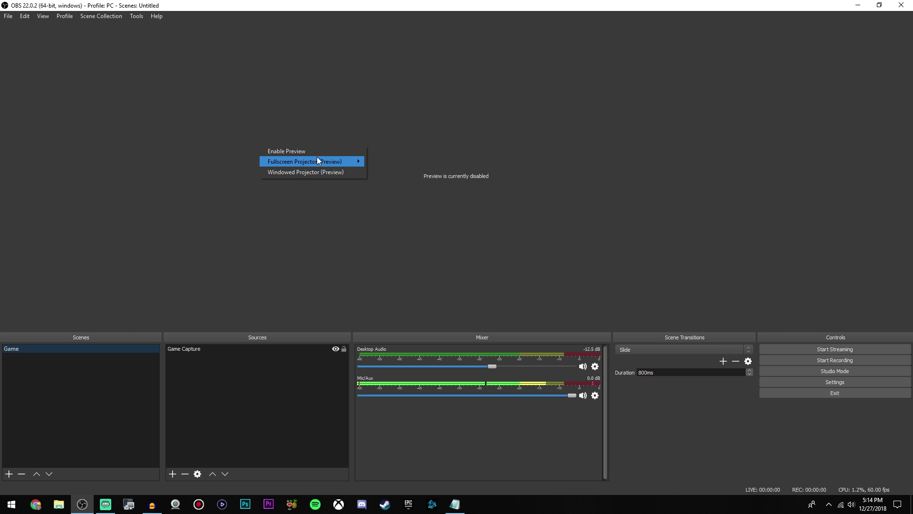
left_click(295, 150)
right_click(72, 159)
left_click(93, 164)
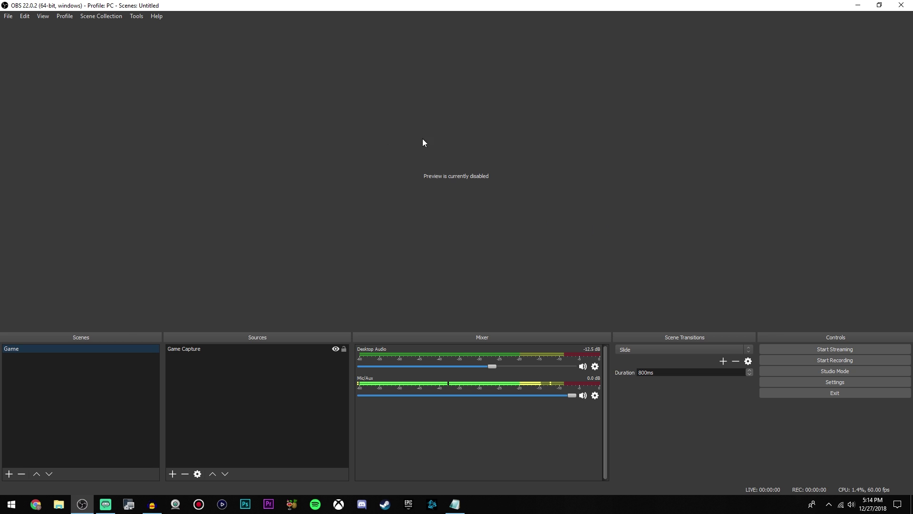
right_click(159, 165)
left_click(169, 173)
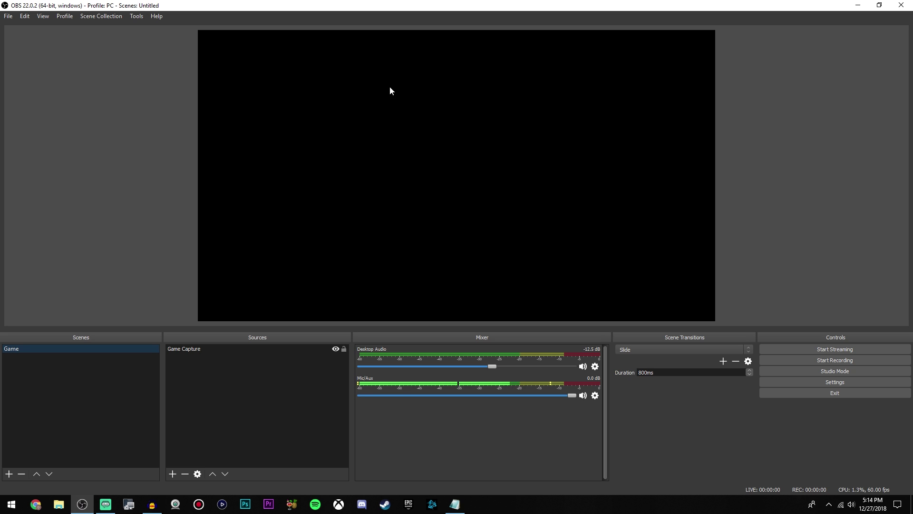